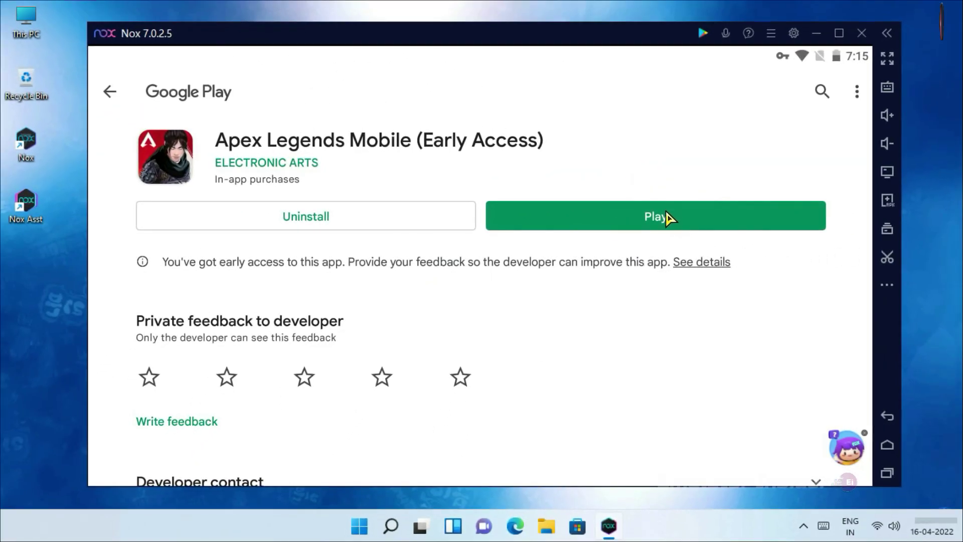
# - Press the green Play button on the Apex Legends Mobile Google Play page
pyautogui.click(666, 219)
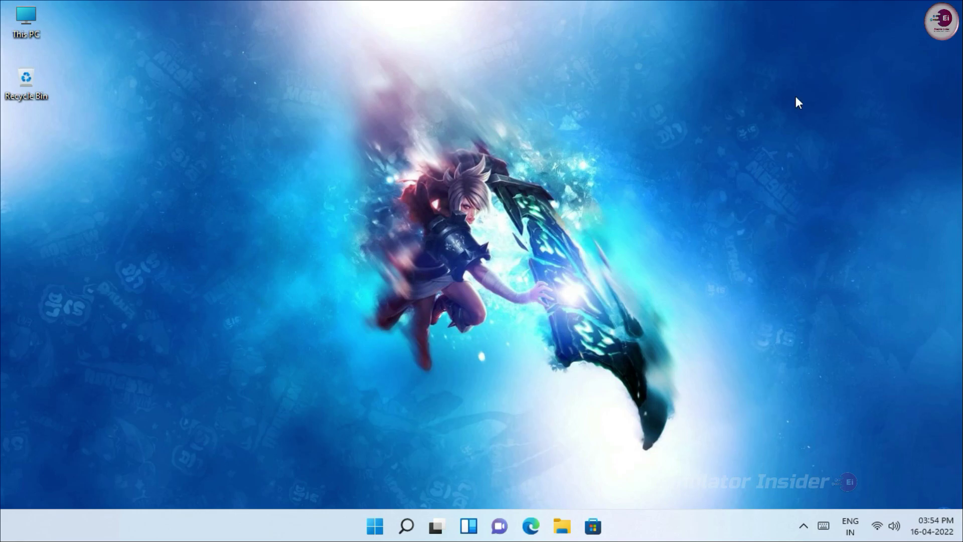
# - Launch Chrome from the Start menu and search for 'apex legends mobile nox player'
pyautogui.press('super')
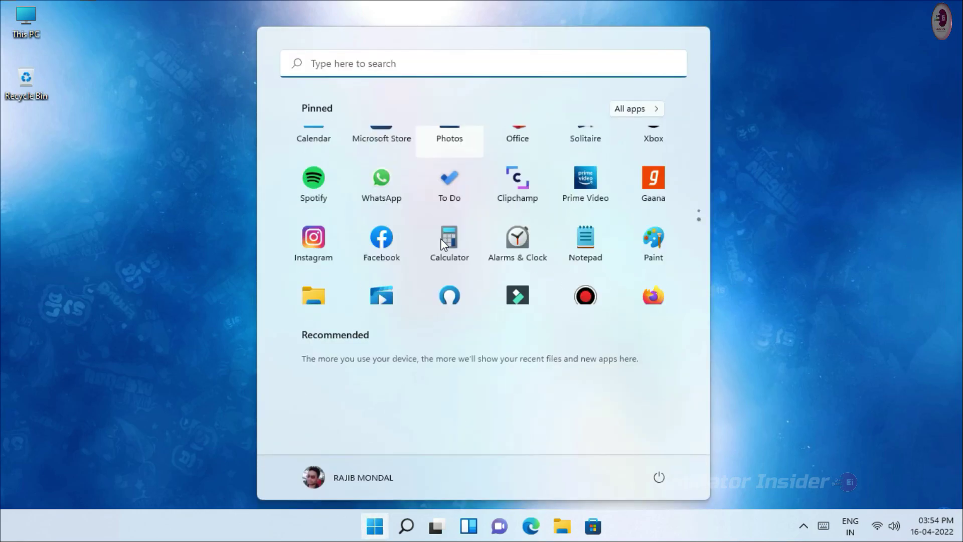
pyautogui.scroll(2, 442, 239)
pyautogui.click(383, 158)
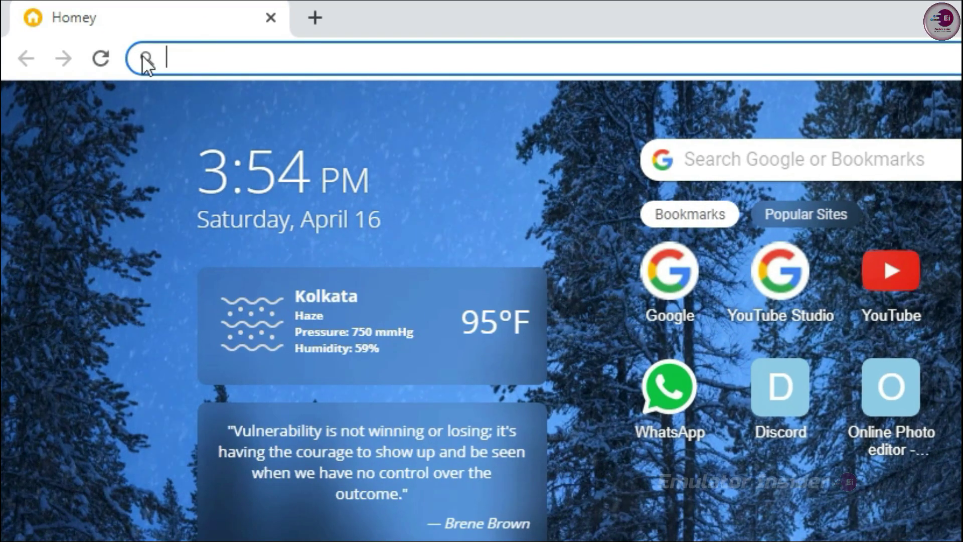
pyautogui.write('apex legends mob')
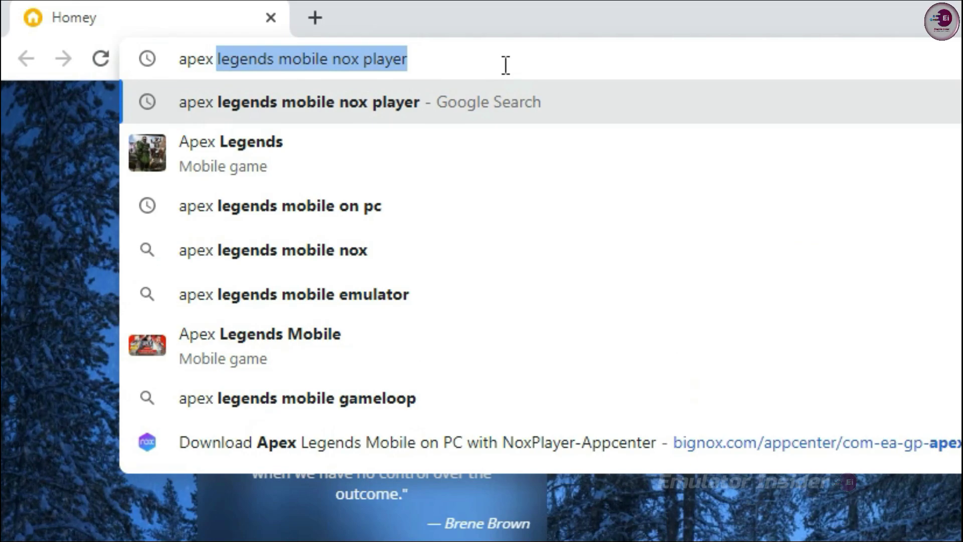
pyautogui.write('ile ')
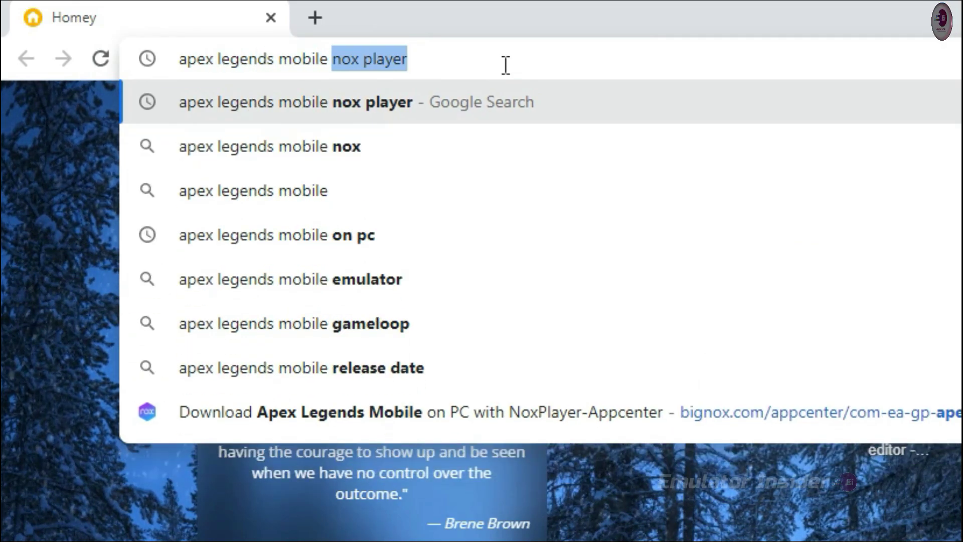
pyautogui.write('nox player')
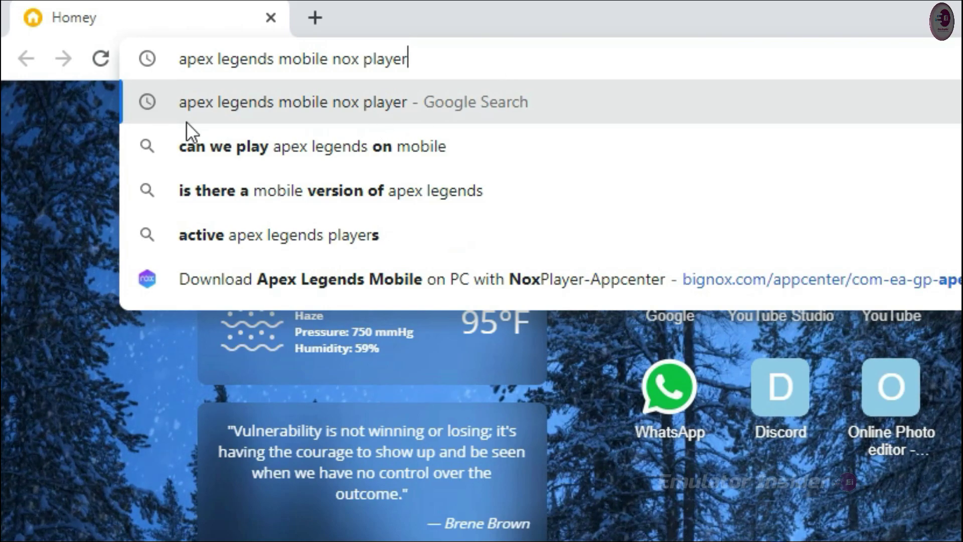
# - Open the 'Play Apex Legends Mobile on PC with NoxPlayer' result and scroll down the page
pyautogui.click(366, 113)
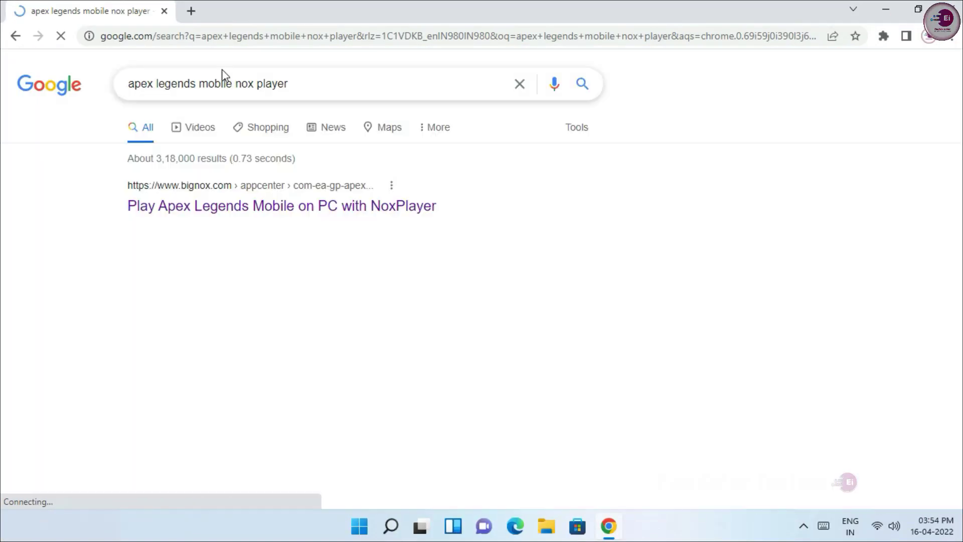
pyautogui.click(133, 208)
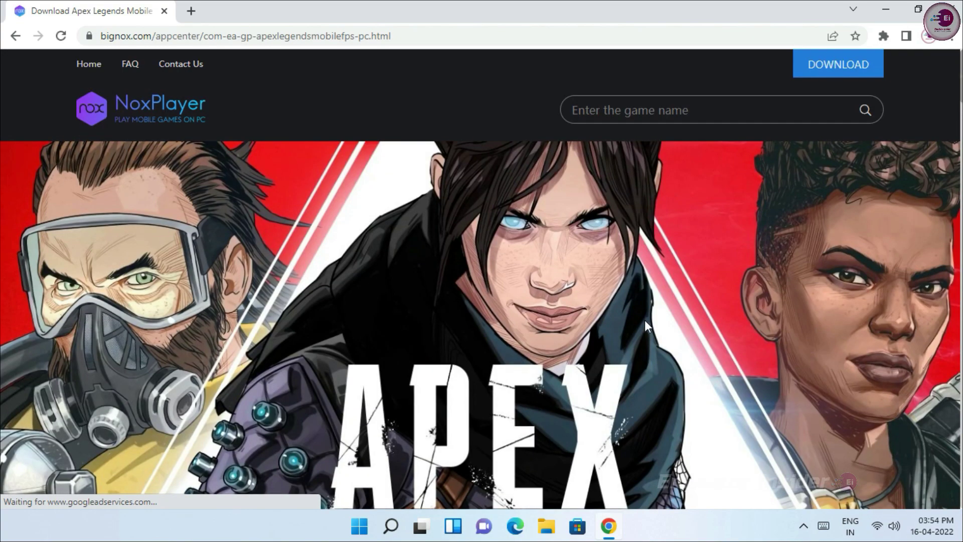
pyautogui.scroll(-5, 544, 296)
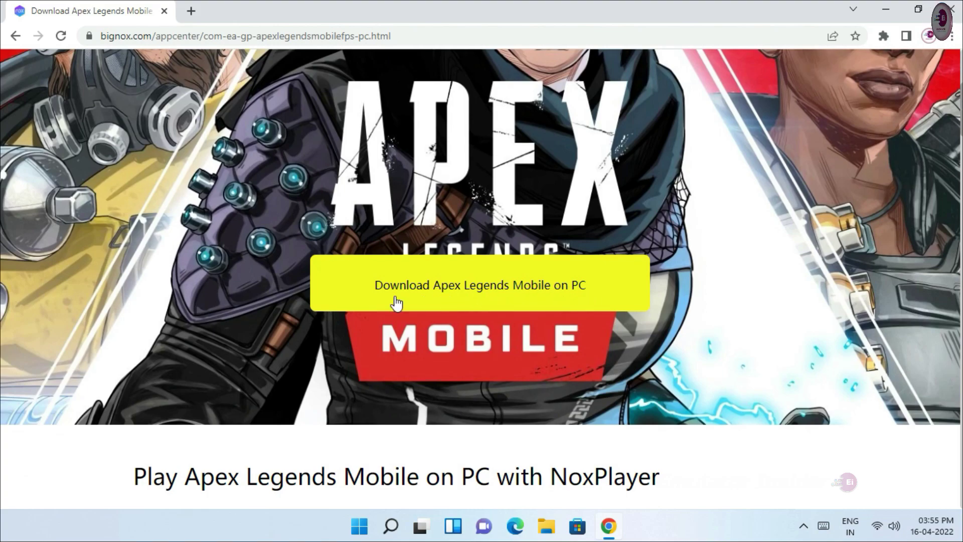
pyautogui.scroll(-3, 474, 298)
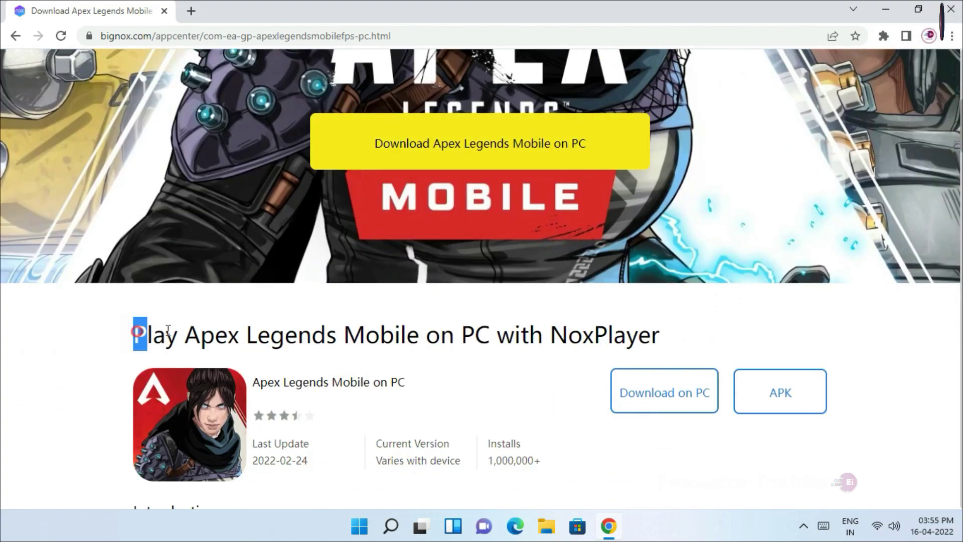
# - Highlight the page heading and the word NoxPlayer, then clear the selection
pyautogui.moveTo(168, 329); pyautogui.dragTo(683, 329)
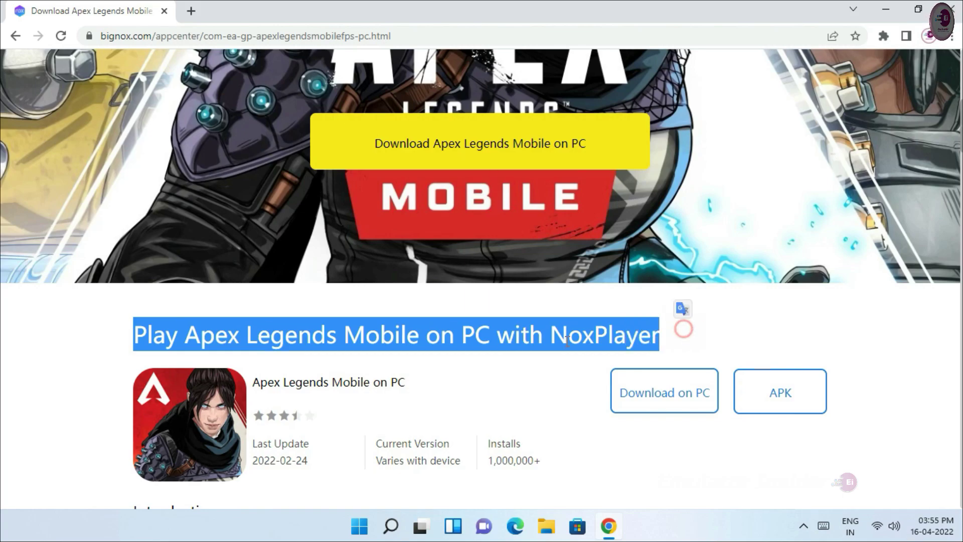
pyautogui.click(549, 338)
pyautogui.moveTo(585, 337); pyautogui.dragTo(673, 340)
pyautogui.click(697, 333)
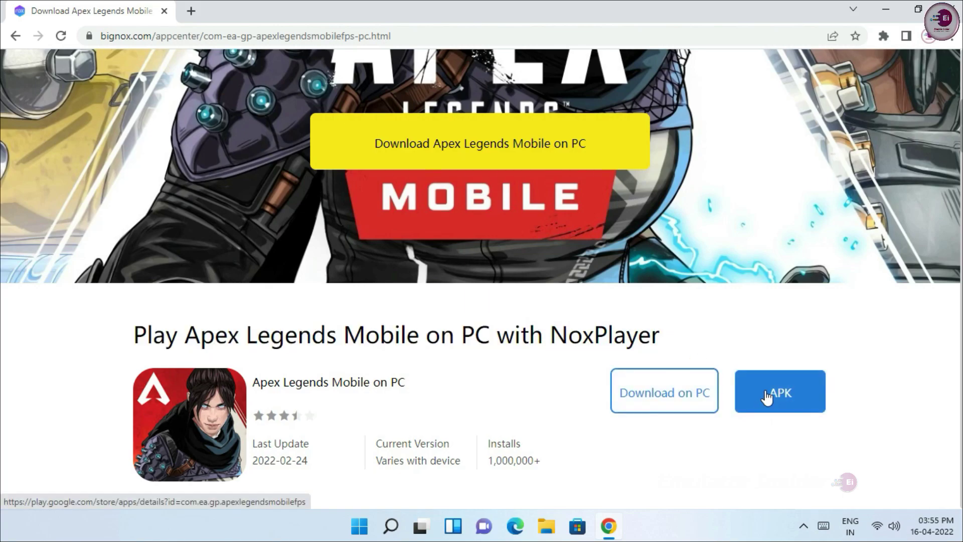
pyautogui.scroll(-7, 775, 399)
pyautogui.scroll(11, 491, 329)
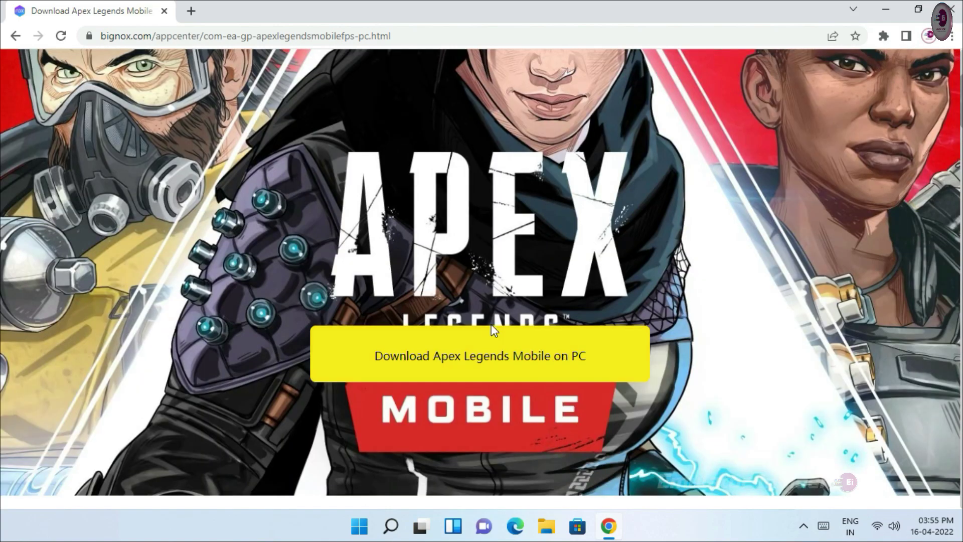
# - Download nox_setup_v7.0.2.5_full_intl.exe with the yellow 'Download Apex Legends Mobile on PC' button
pyautogui.click(452, 352)
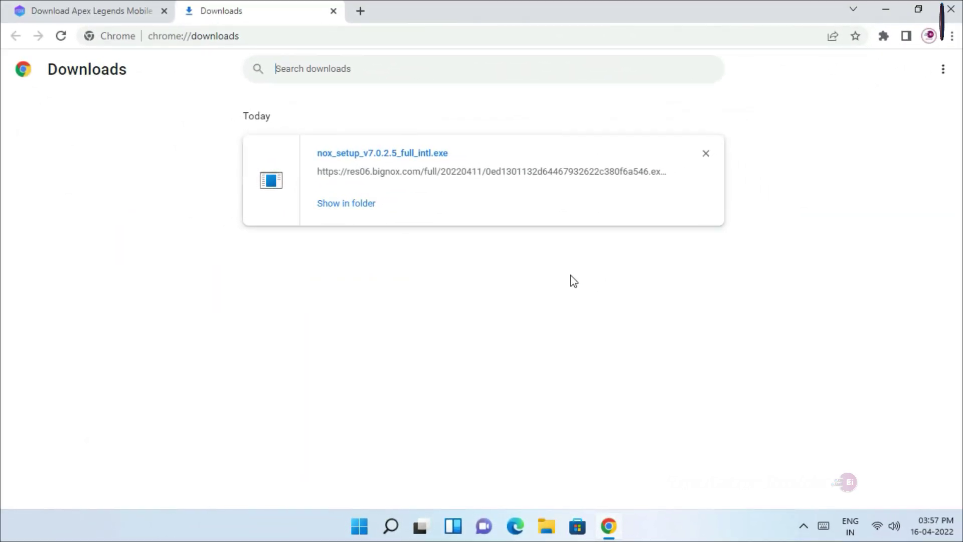
# - Run the nox setup file from the Downloads folder as administrator, then close that folder
pyautogui.click(354, 208)
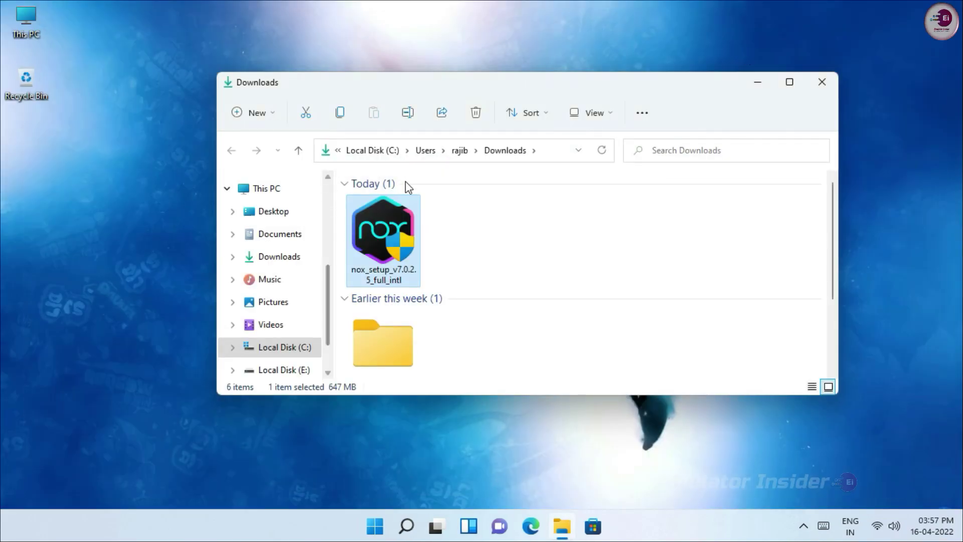
pyautogui.rightClick(388, 246)
pyautogui.click(485, 319)
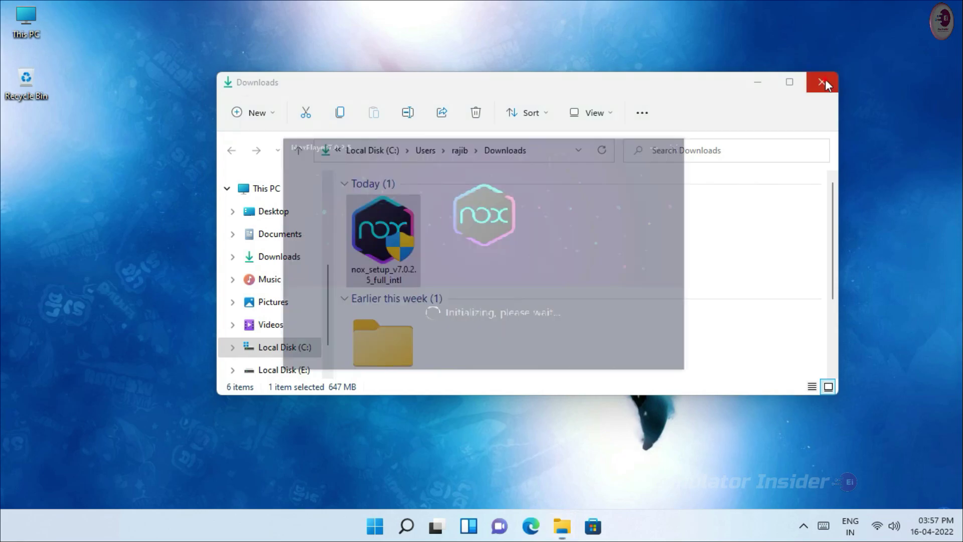
pyautogui.click(826, 80)
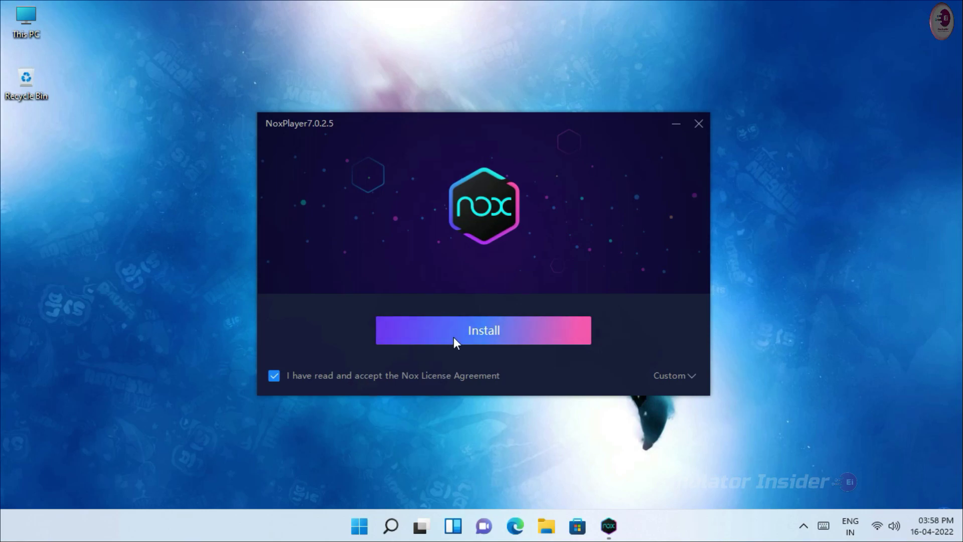
# - Install NoxPlayer 7.0.2.5 with default options, declining the RAV antivirus offer
pyautogui.click(672, 376)
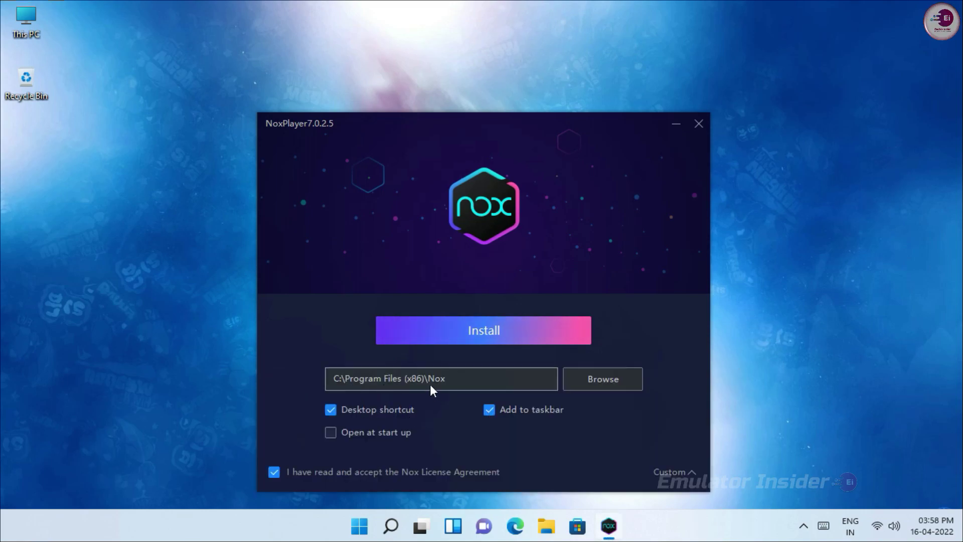
pyautogui.click(672, 473)
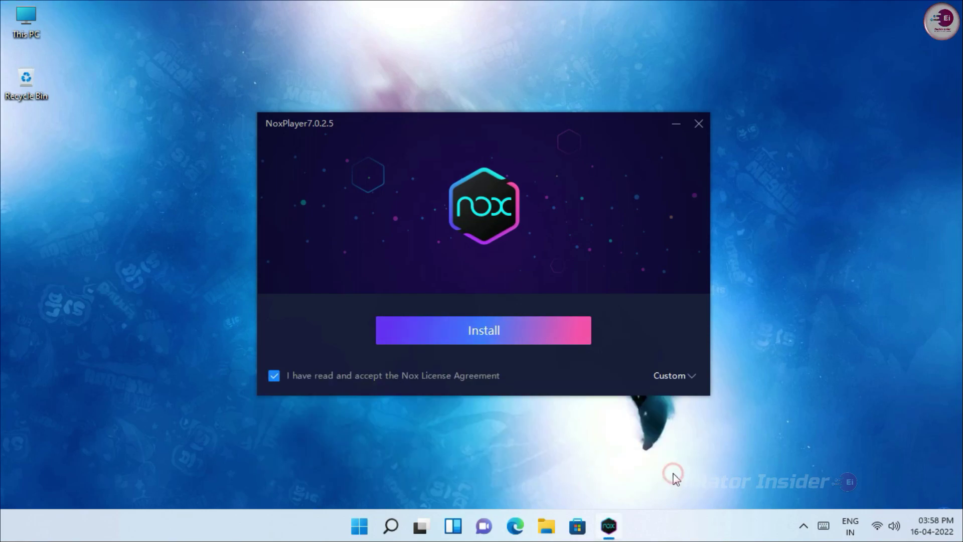
pyautogui.click(487, 336)
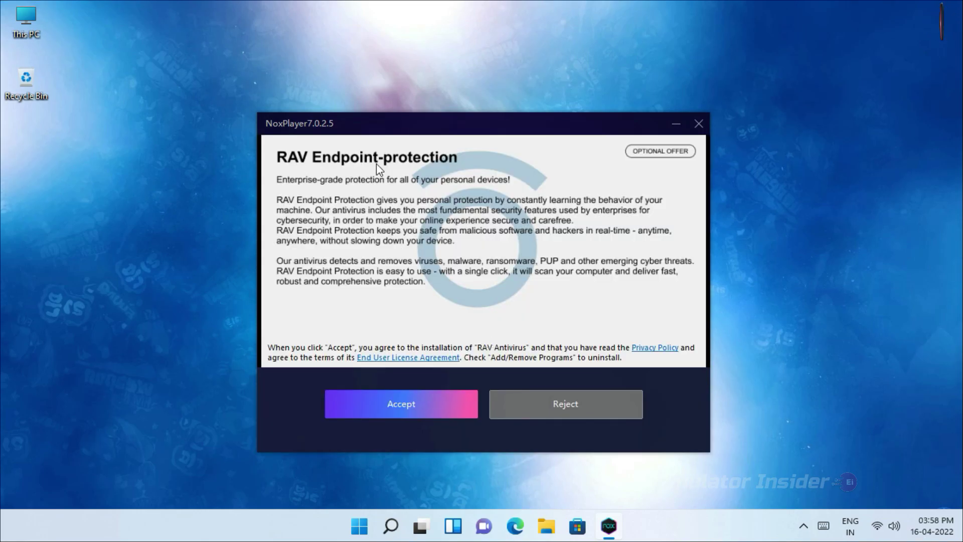
pyautogui.click(565, 403)
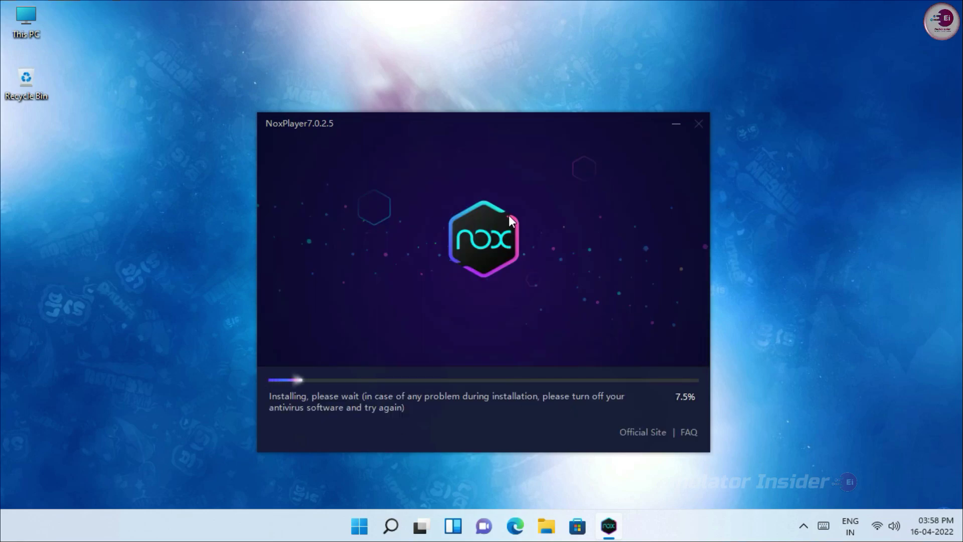
pyautogui.moveTo(471, 129); pyautogui.dragTo(472, 96)
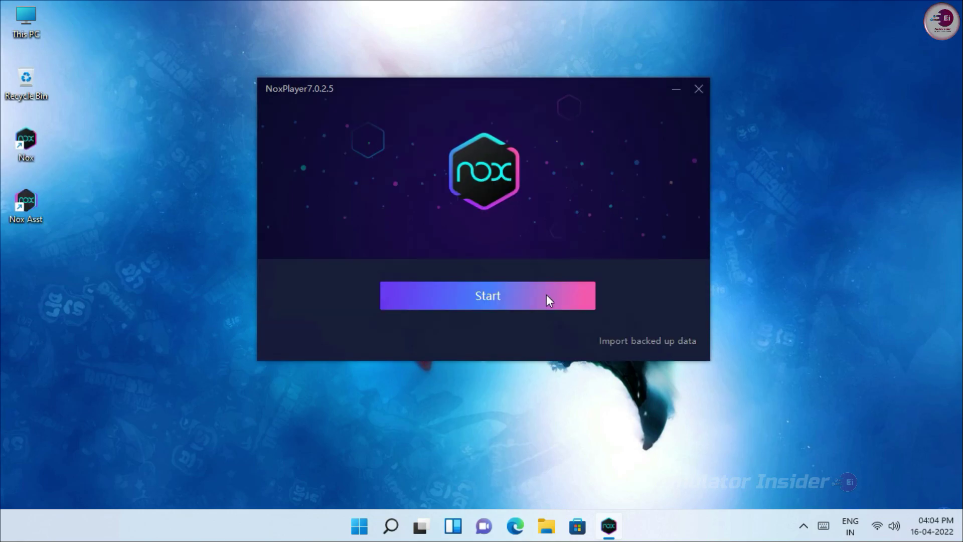
# - Start the NoxPlayer emulator, browse the home screen and Tools folder, then launch App Center
pyautogui.moveTo(466, 90); pyautogui.dragTo(472, 111)
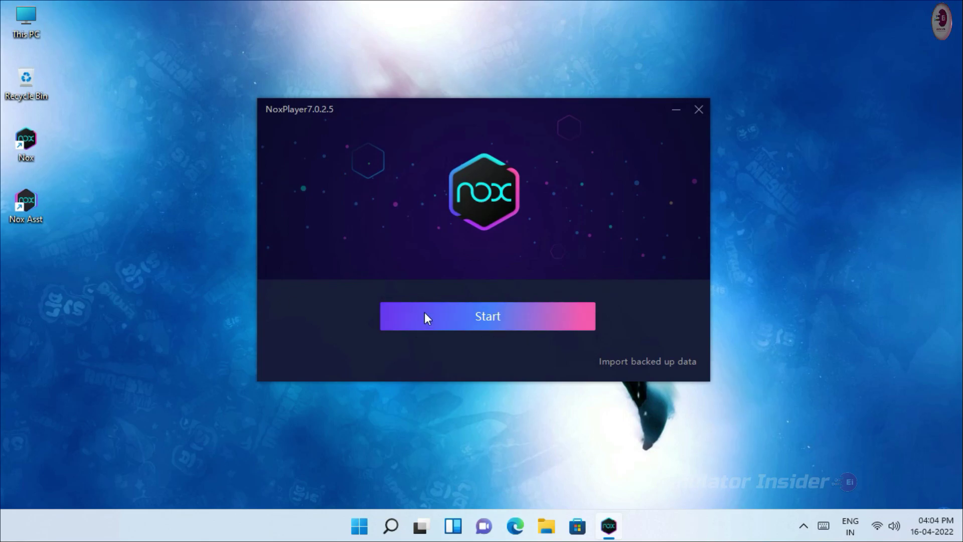
pyautogui.click(522, 316)
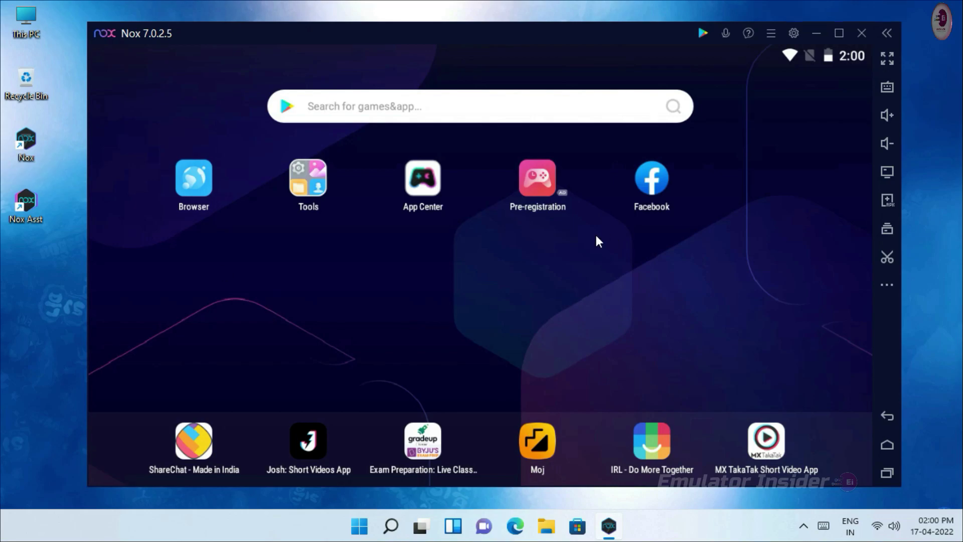
pyautogui.moveTo(777, 279); pyautogui.dragTo(222, 266)
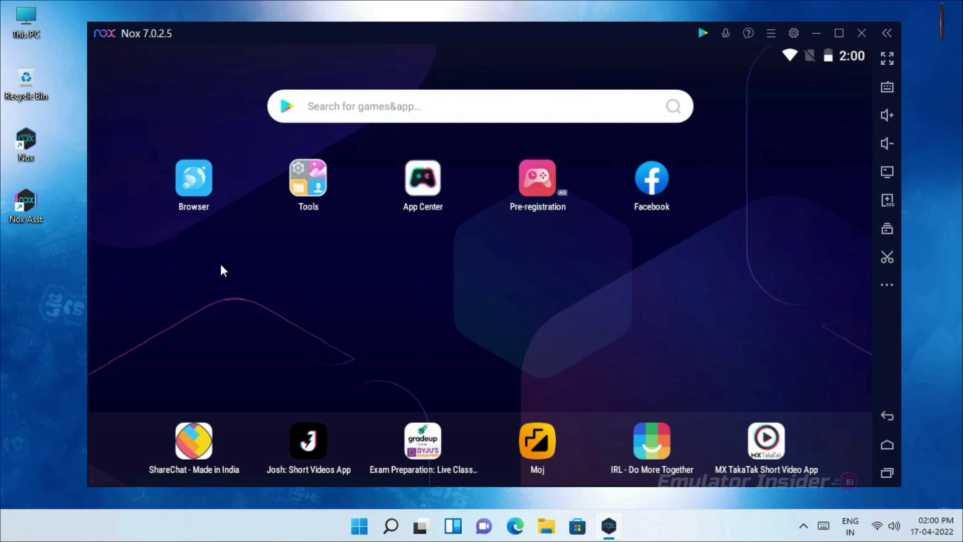
pyautogui.click(315, 187)
pyautogui.moveTo(345, 237)
pyautogui.mouseDown()
pyautogui.moveTo(170, 243)
pyautogui.moveTo(455, 252)
pyautogui.mouseUp()
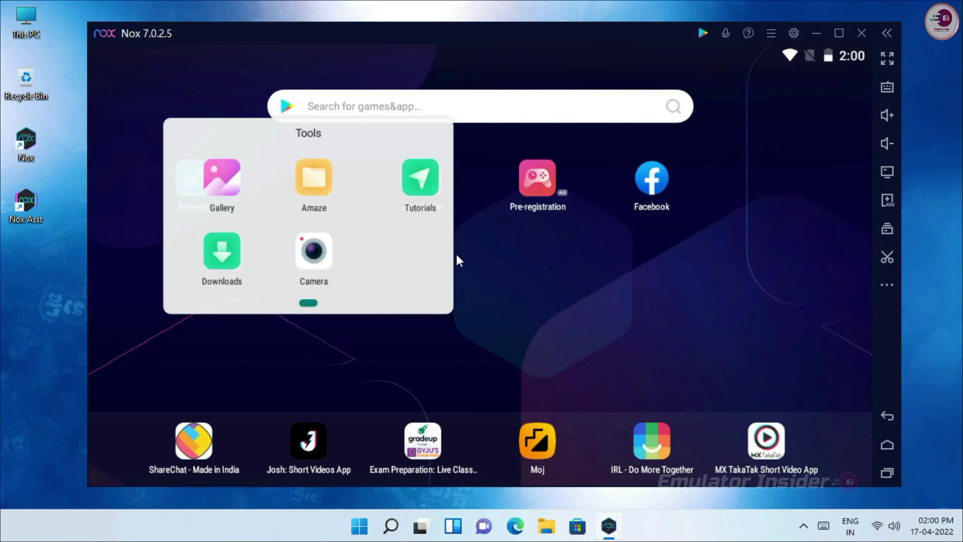
pyautogui.click(536, 300)
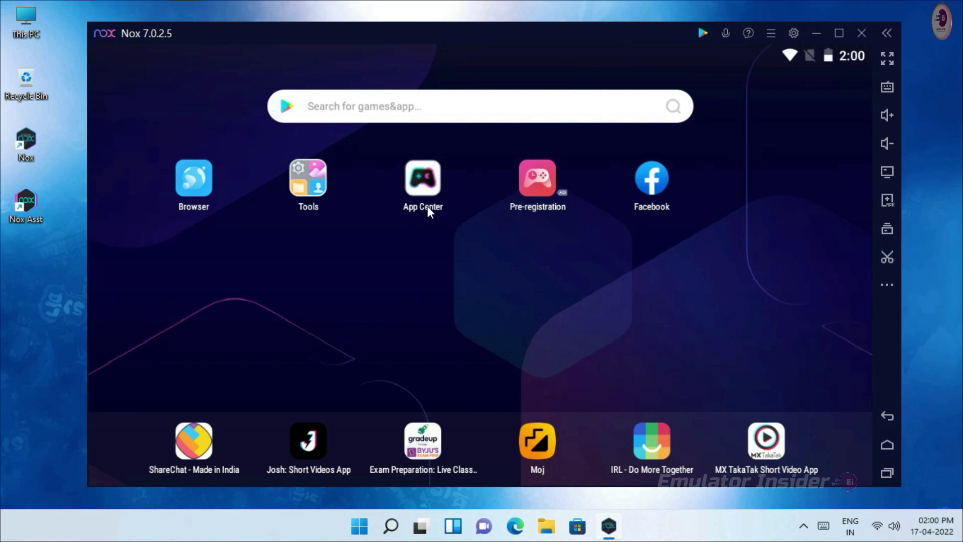
pyautogui.click(426, 185)
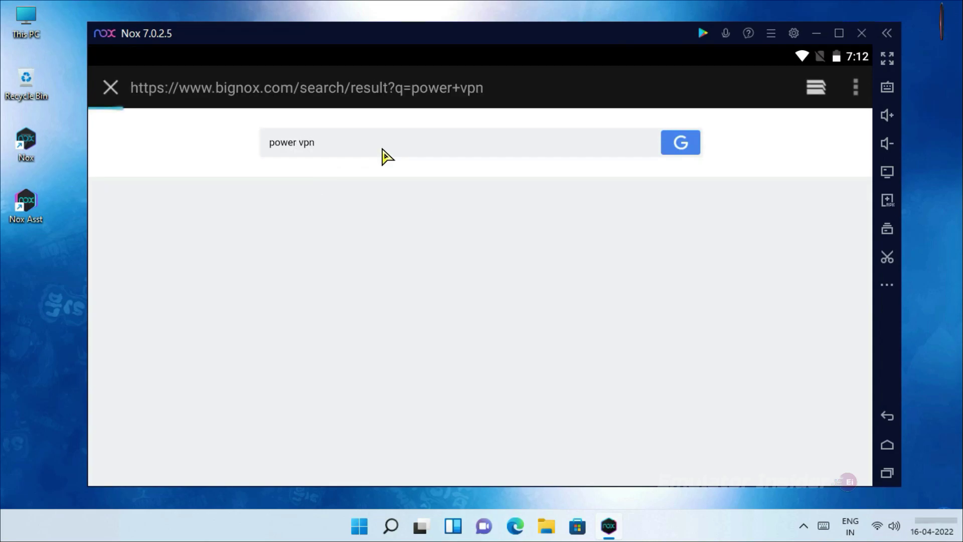
# - Scroll the 'power vpn' results and open the Power VPN Google Play listing
pyautogui.scroll(-5, 247, 370)
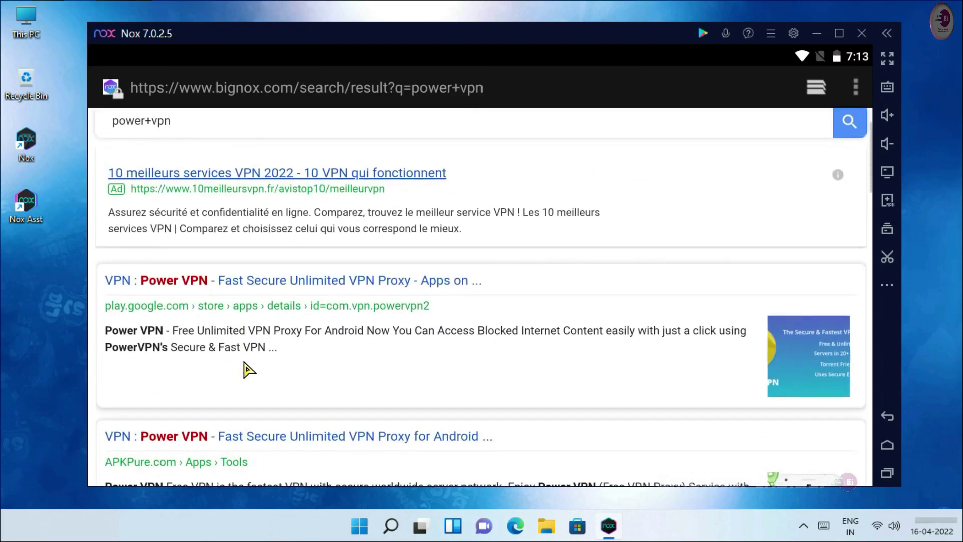
pyautogui.click(247, 297)
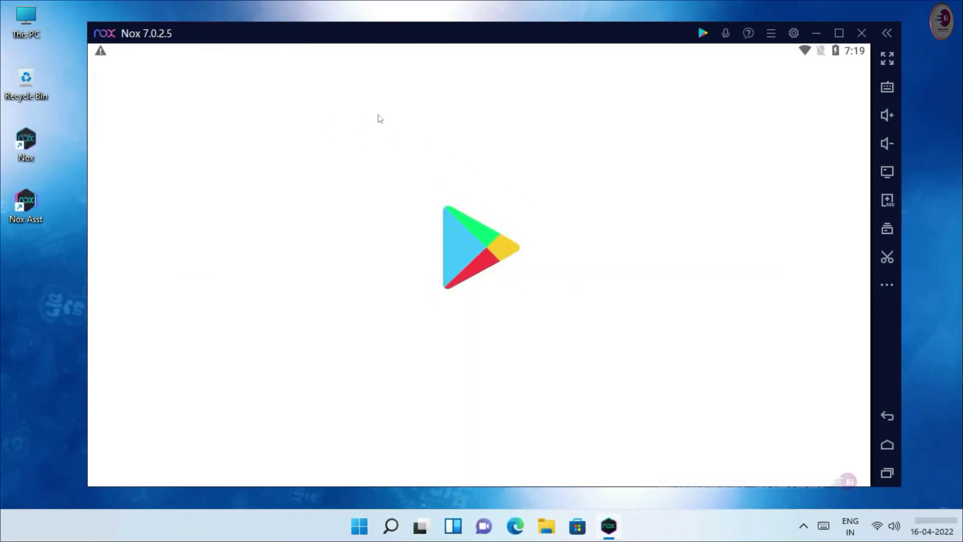
# - Search the Play Store for 'APE' and choose the apex legends suggestion
pyautogui.click(429, 92)
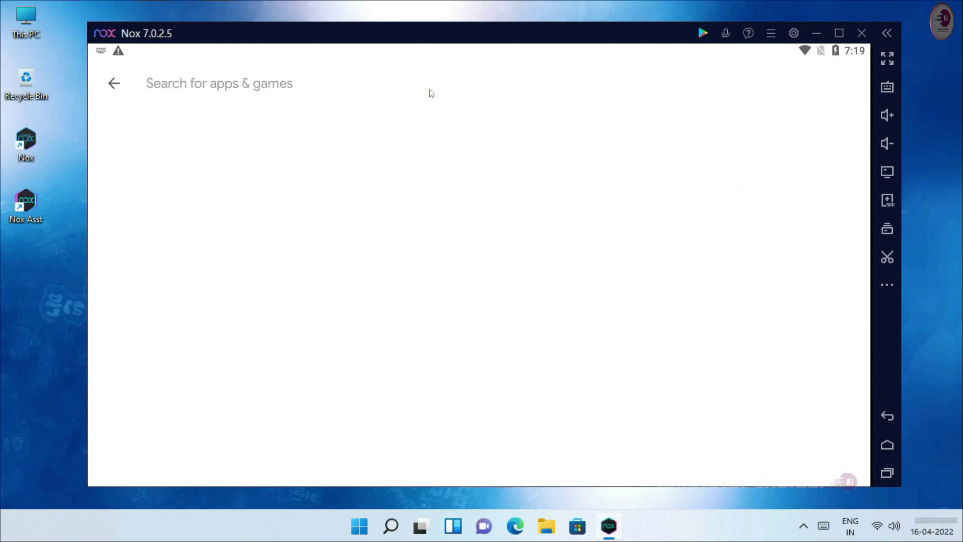
pyautogui.write('APE')
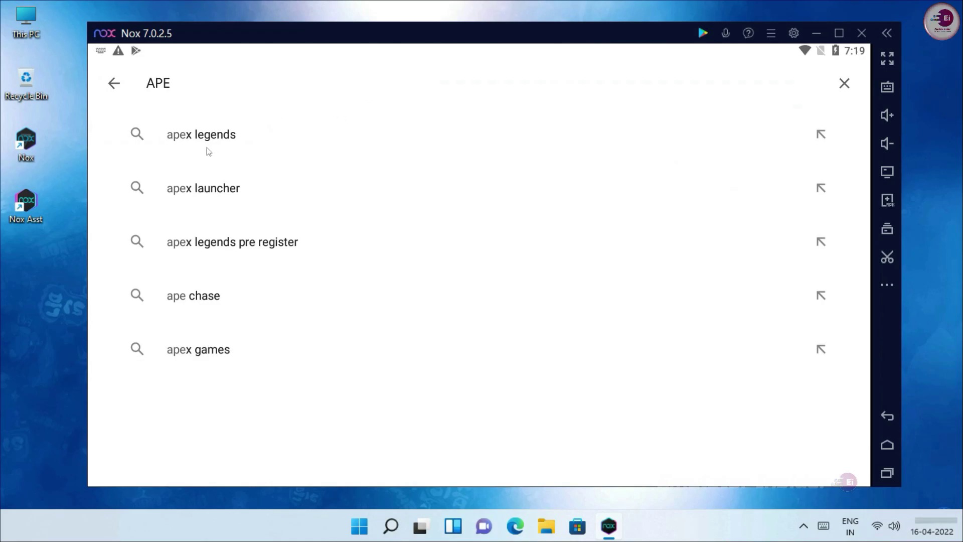
pyautogui.click(208, 151)
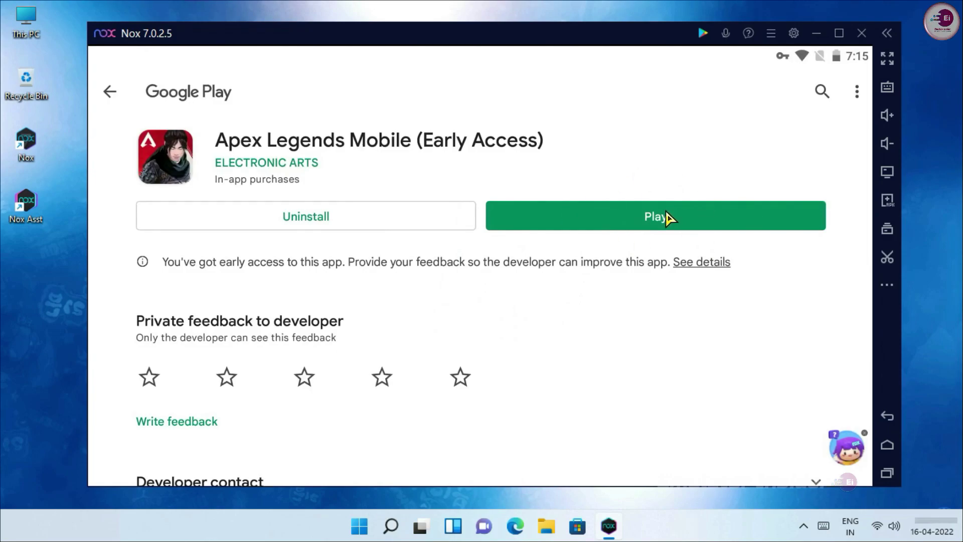
# - Press Play on the Apex Legends Mobile Play Store page to start the game
pyautogui.click(667, 221)
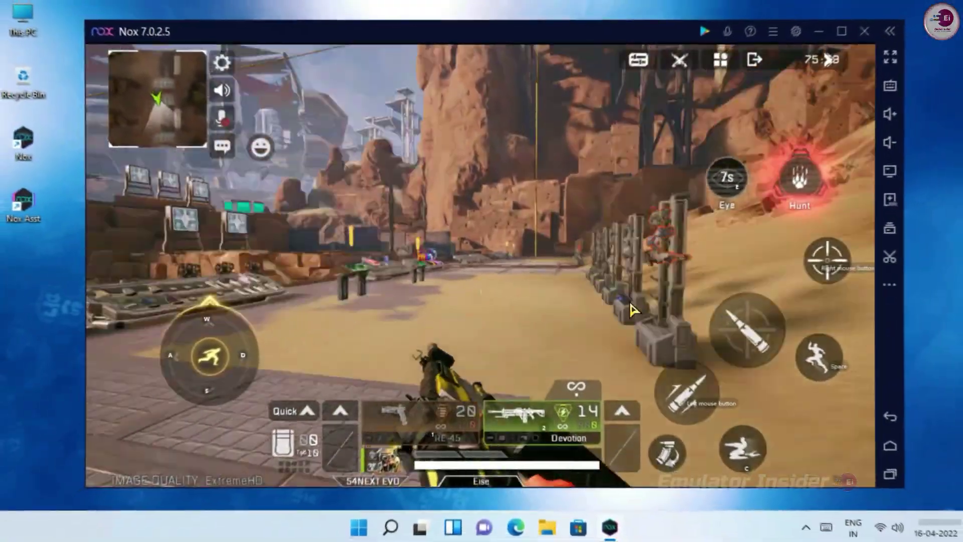
# - Activate the Hunt ability and turn toward the practice targets in the firing range
pyautogui.moveTo(633, 310)
pyautogui.mouseDown()
pyautogui.moveTo(707, 301)
pyautogui.moveTo(340, 283)
pyautogui.moveTo(610, 321)
pyautogui.moveTo(743, 281)
pyautogui.moveTo(827, 241)
pyautogui.moveTo(856, 203)
pyautogui.moveTo(673, 307)
pyautogui.moveTo(502, 301)
pyautogui.mouseUp()
pyautogui.press('q')
pyautogui.moveTo(480, 266)
pyautogui.mouseDown()
pyautogui.moveTo(471, 271)
pyautogui.moveTo(542, 286)
pyautogui.mouseUp()
# - Aim down sights and fire the Devotion at the practice targets while strafing right
pyautogui.rightClick(480, 271)
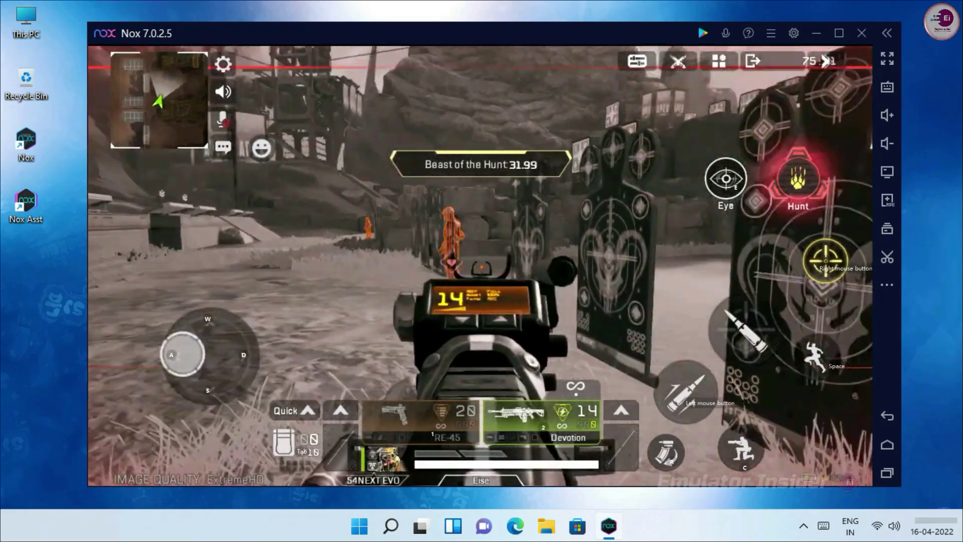
pyautogui.click(481, 271)
pyautogui.click(481, 271)
pyautogui.press('d')
pyautogui.click(480, 271)
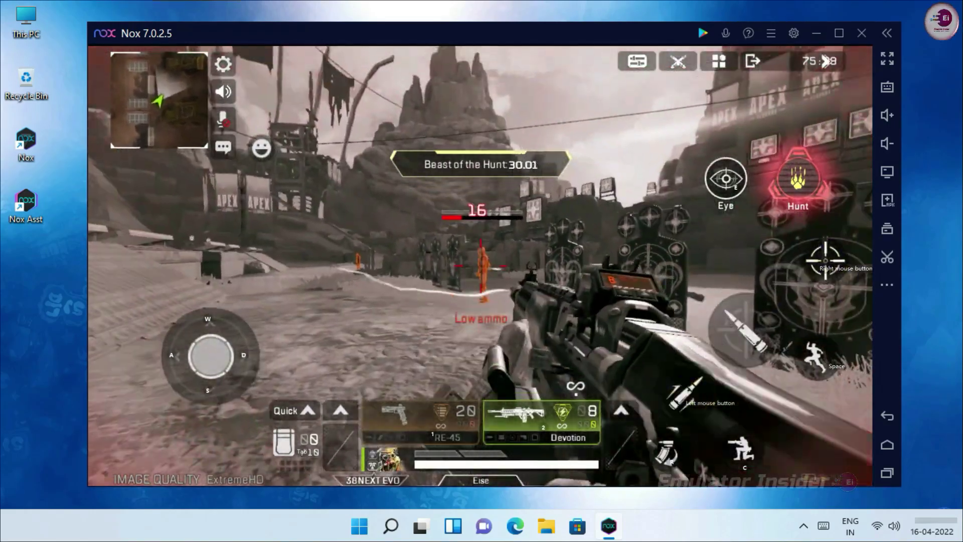